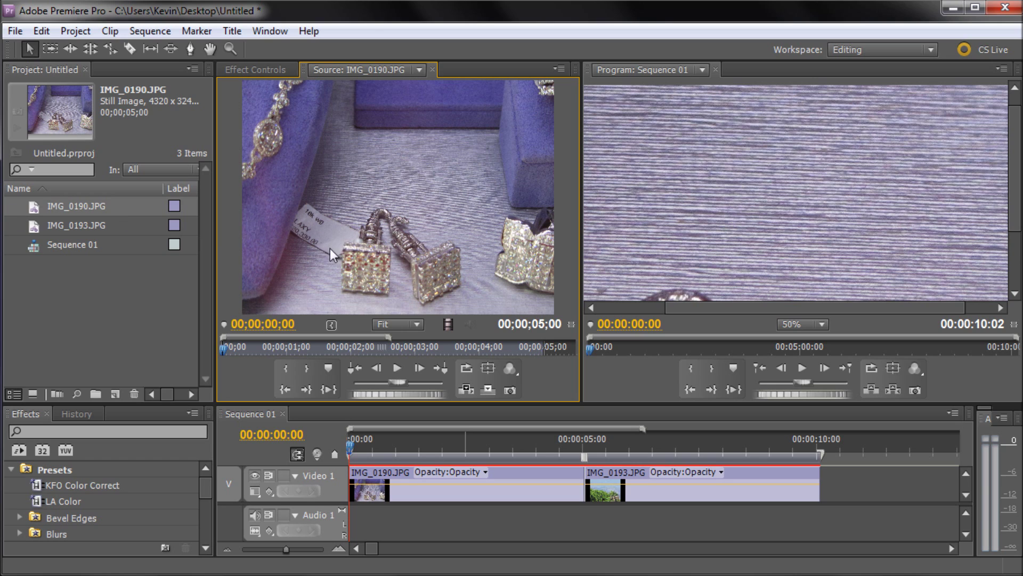
Load IMG_0193.JPG into the Source monitor for preview.
left_click(33, 226)
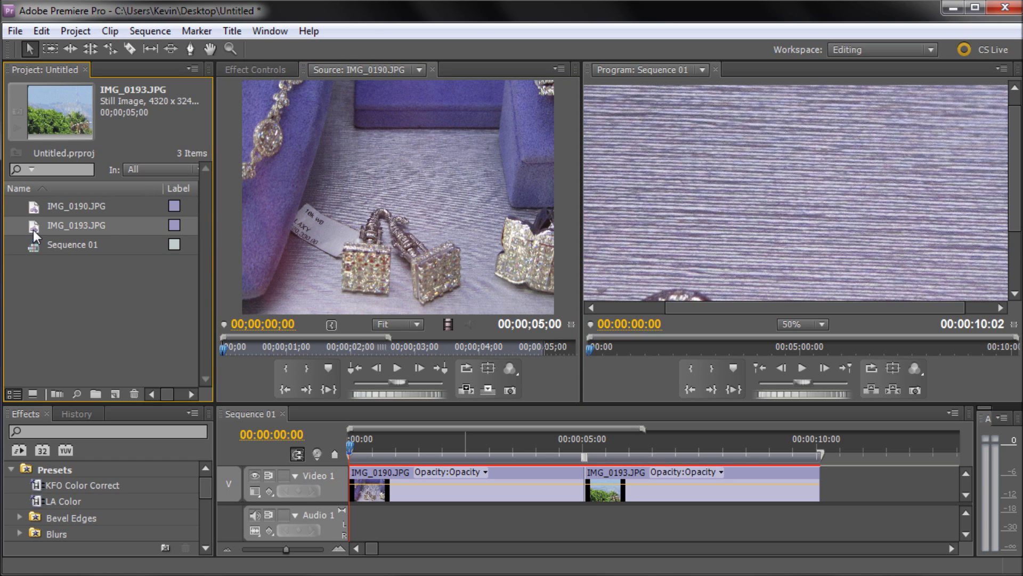
double_click(33, 230)
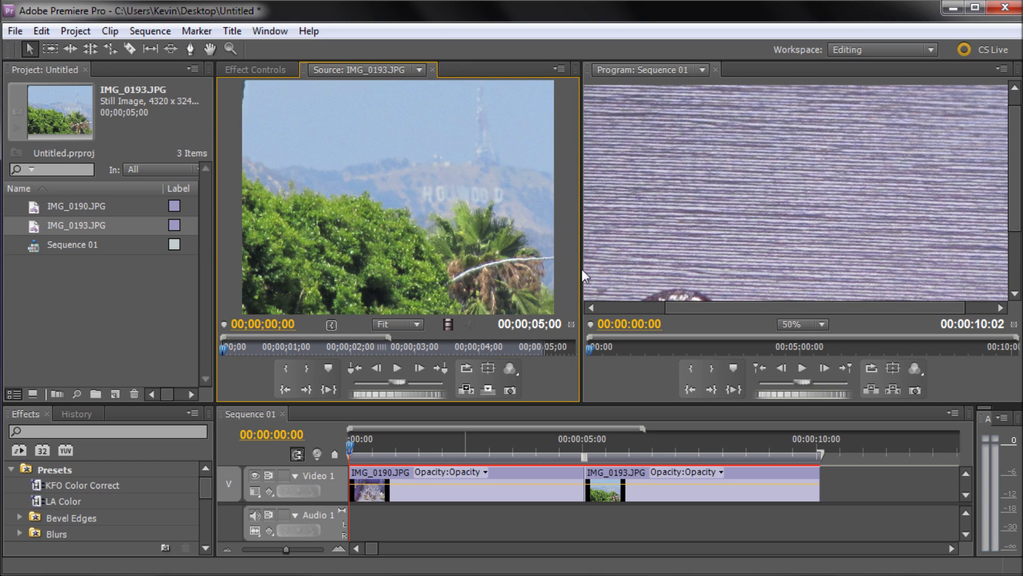
Set the Program monitor zoom to 10%, select the IMG_0190.JPG clip and make the monitor taller to expose its full frame handles.
left_click(821, 324)
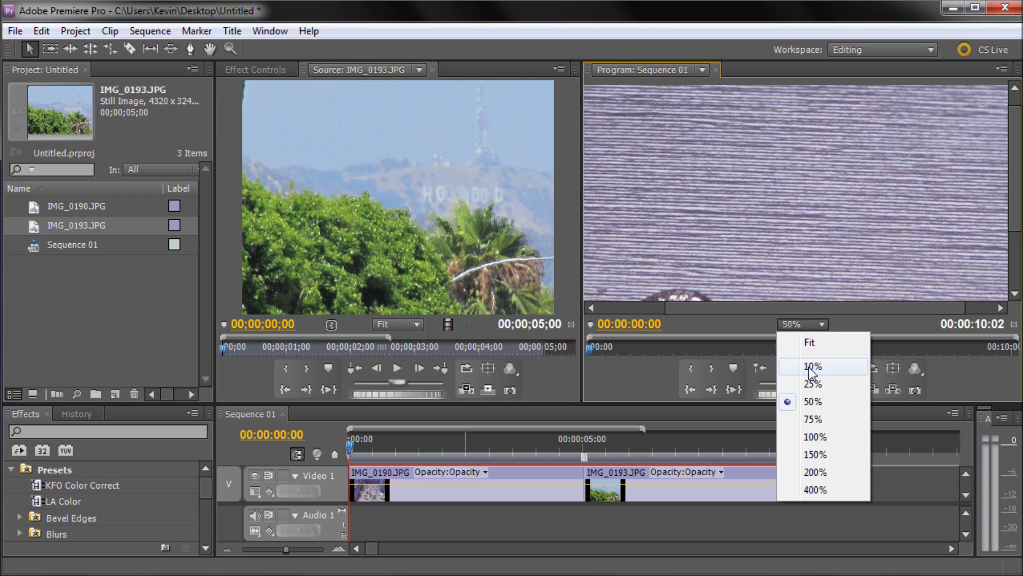
left_click(811, 367)
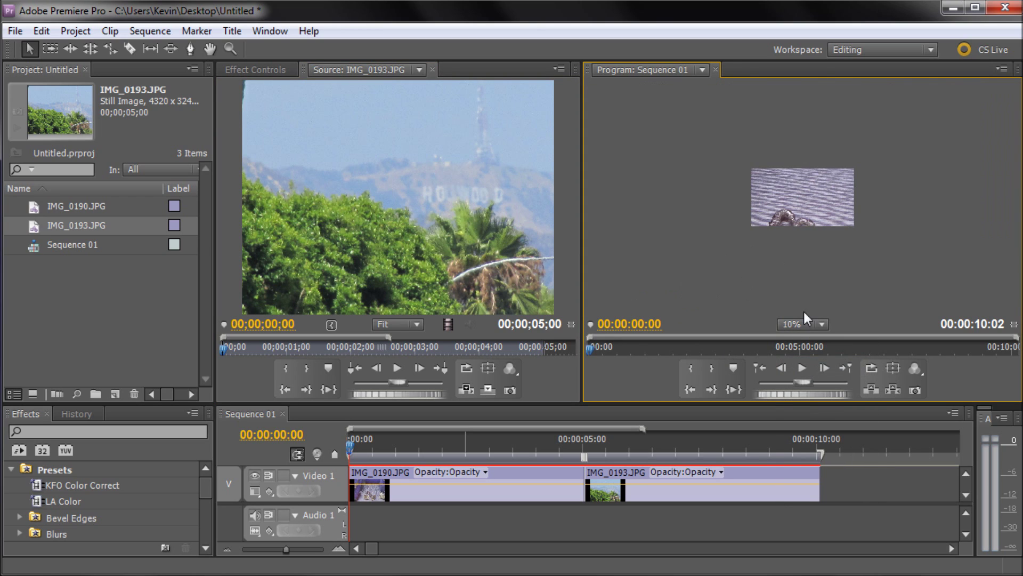
left_click(812, 184)
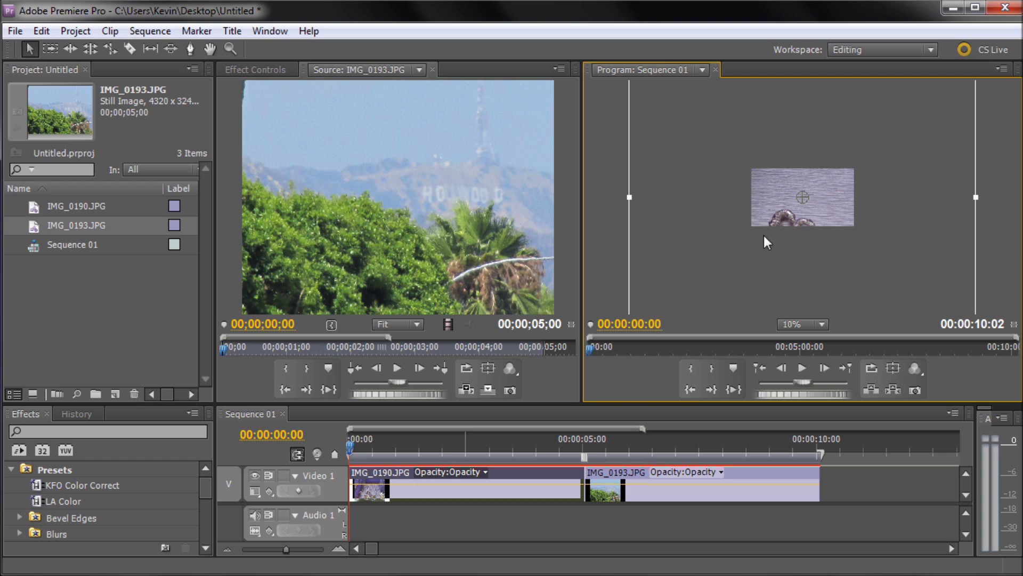
left_click(441, 486)
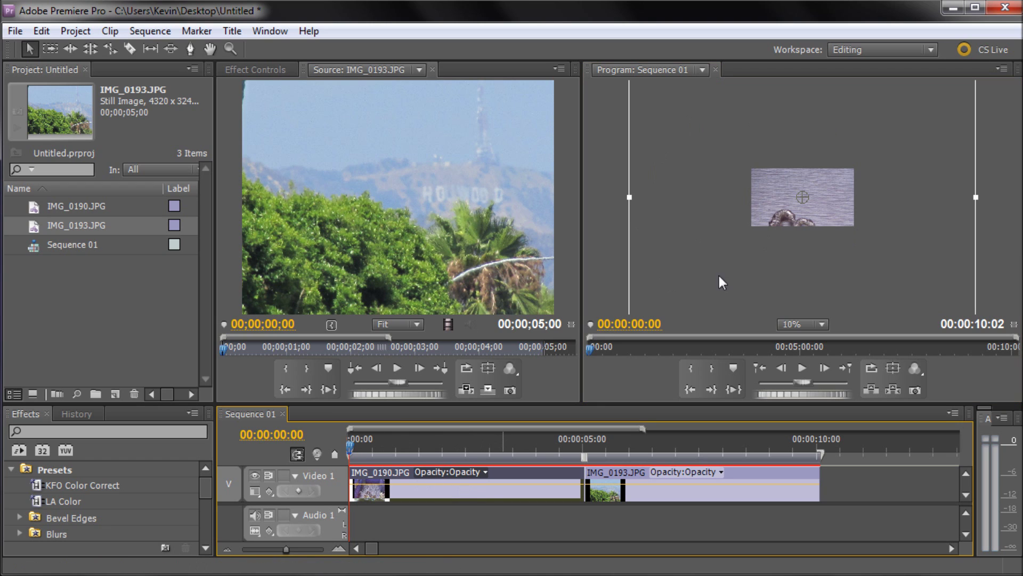
left_click_drag(805, 401, 804, 464)
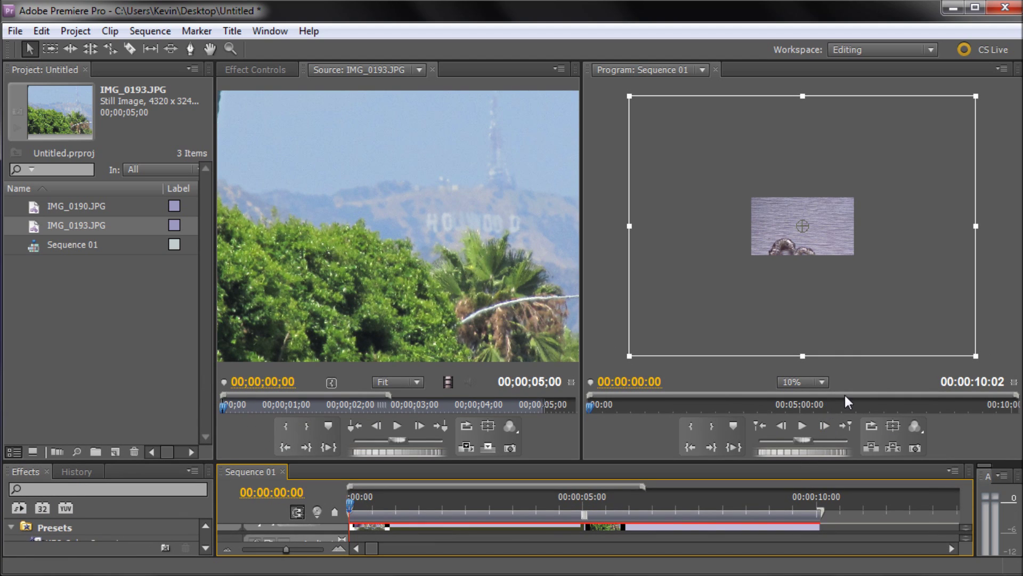
Scale IMG_0190.JPG to about 65% and place it at about 660, -160 so the cufflinks fill the frame.
left_click_drag(971, 352, 866, 256)
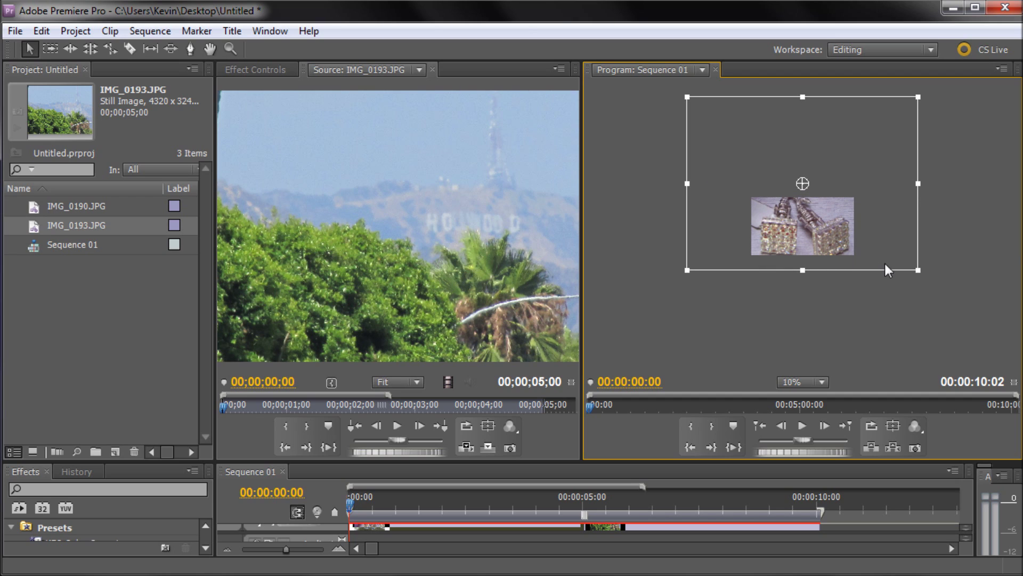
left_click_drag(920, 270, 917, 267)
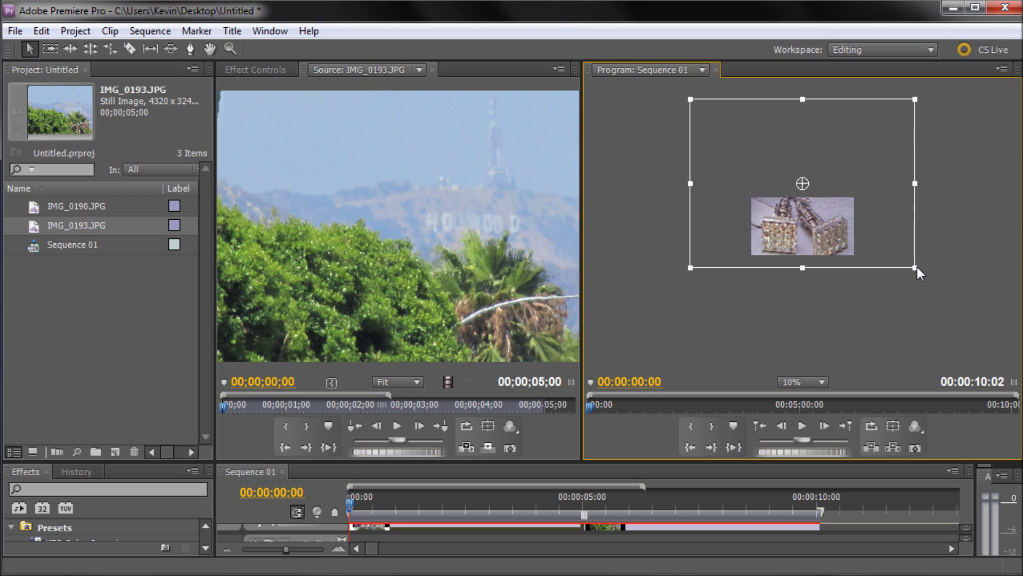
left_click_drag(838, 237, 840, 239)
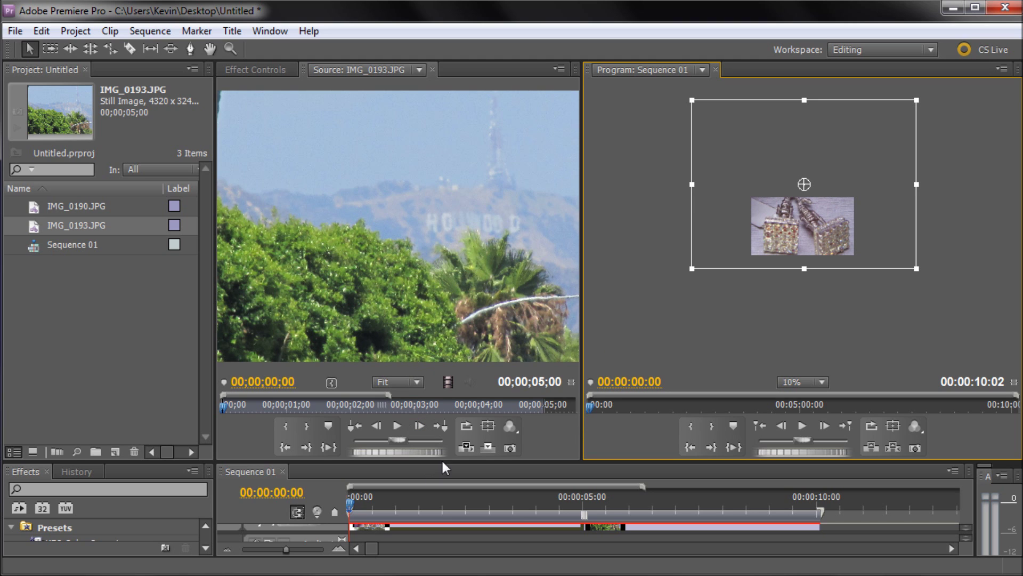
left_click_drag(442, 461, 450, 389)
Show the effect controls of the IMG_0190.JPG clip and expand its Motion properties.
left_click(255, 69)
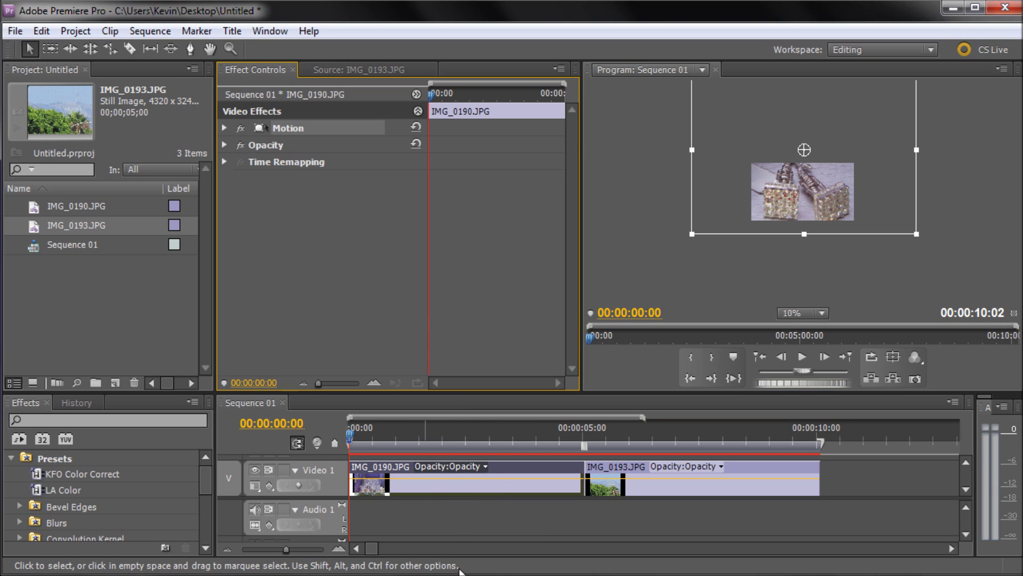
left_click(466, 506)
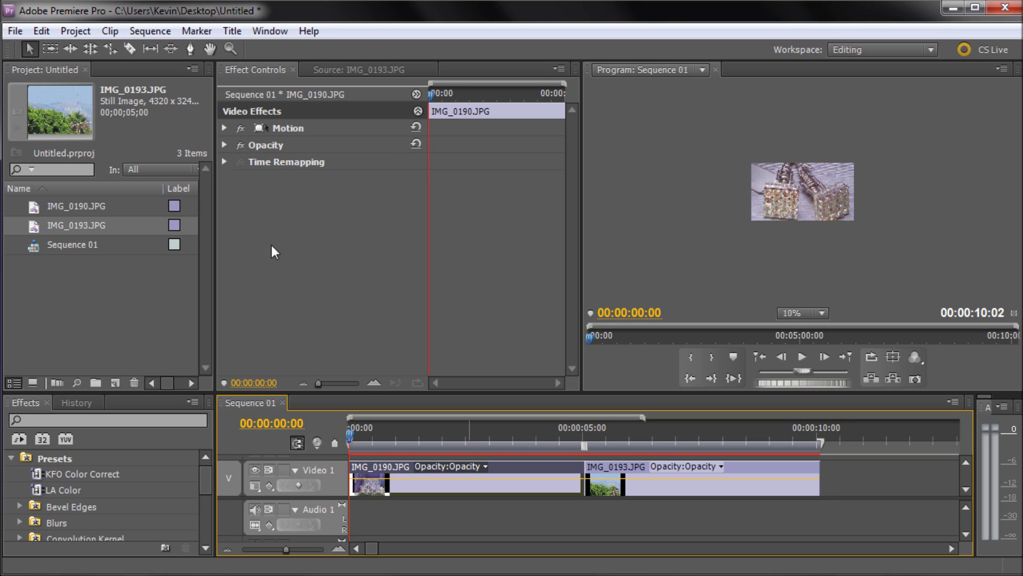
left_click(284, 132)
left_click(277, 146)
left_click(278, 163)
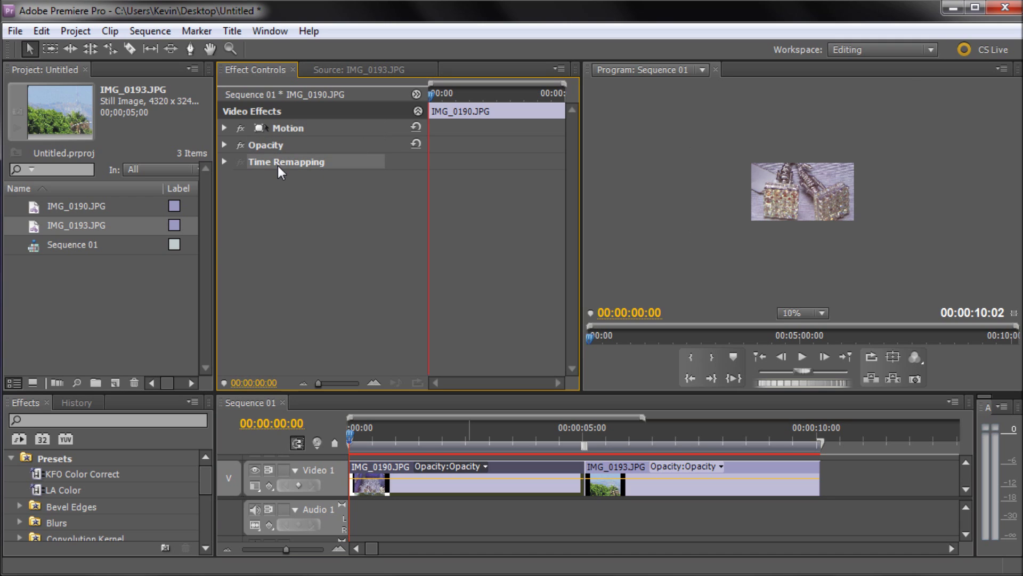
left_click(294, 130)
left_click(288, 141)
left_click(292, 127)
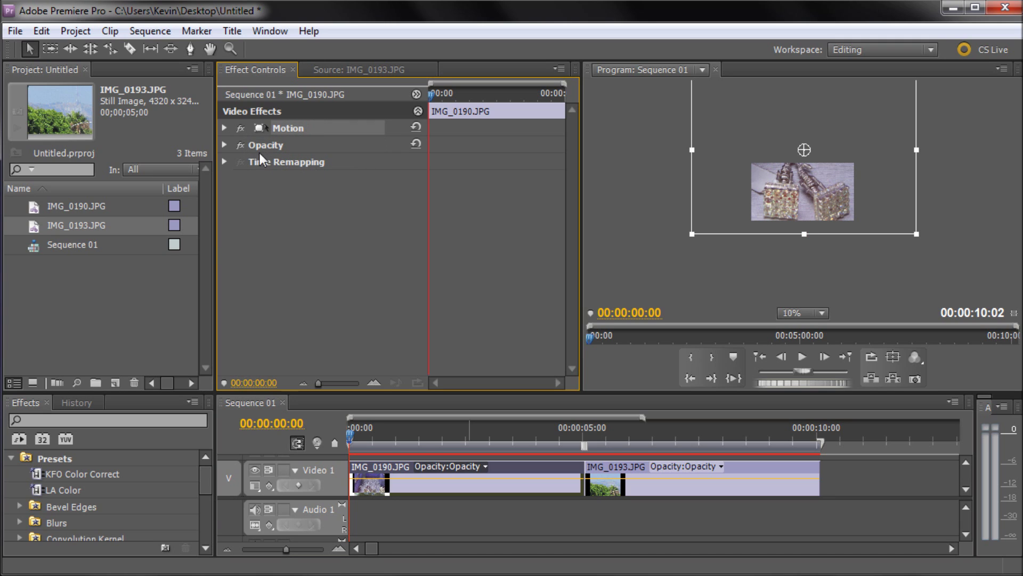
left_click(224, 128)
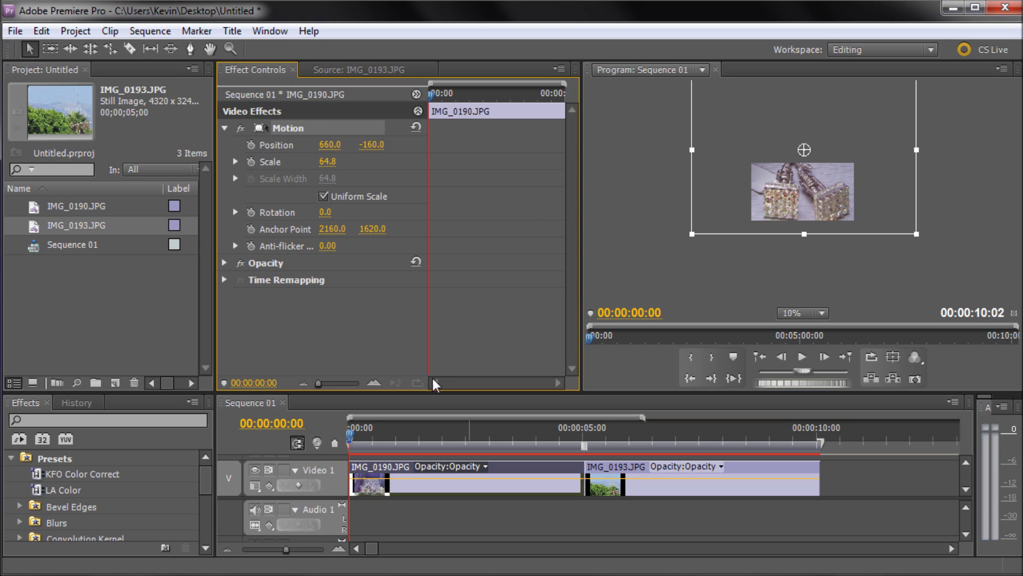
Keyframe IMG_0190.JPG's Position from 660, -160 at 00:00:00:00 to about 1270, 80 at 00:00:05:00, and scrub to check the pan.
left_click(355, 439)
left_click_drag(354, 441, 344, 441)
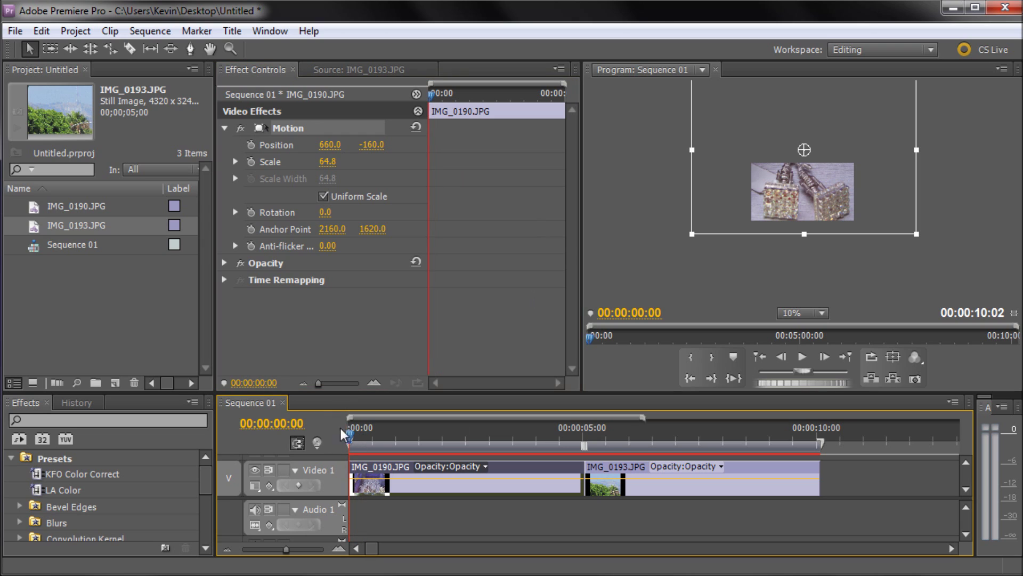
left_click(251, 145)
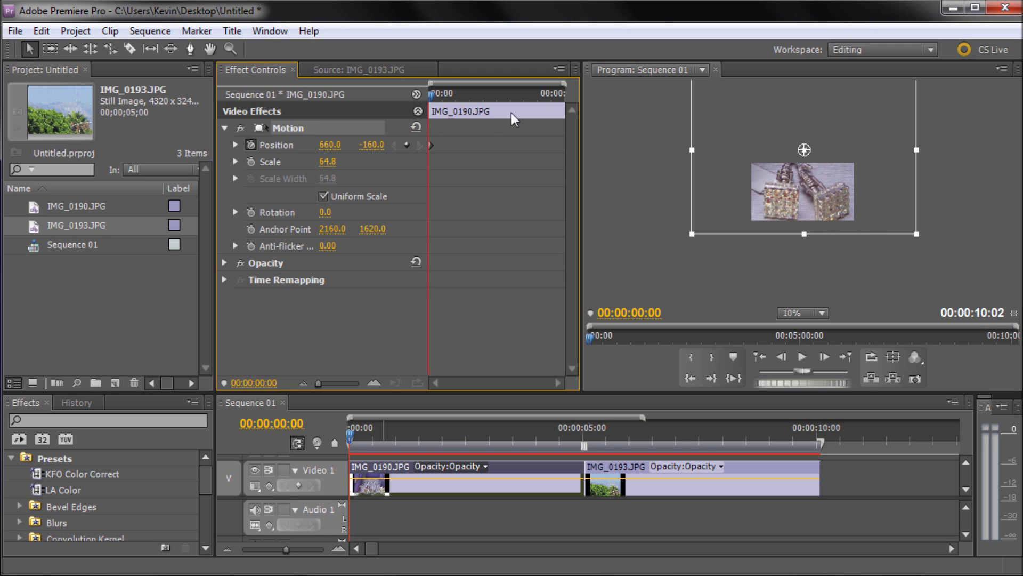
left_click_drag(357, 431, 583, 453)
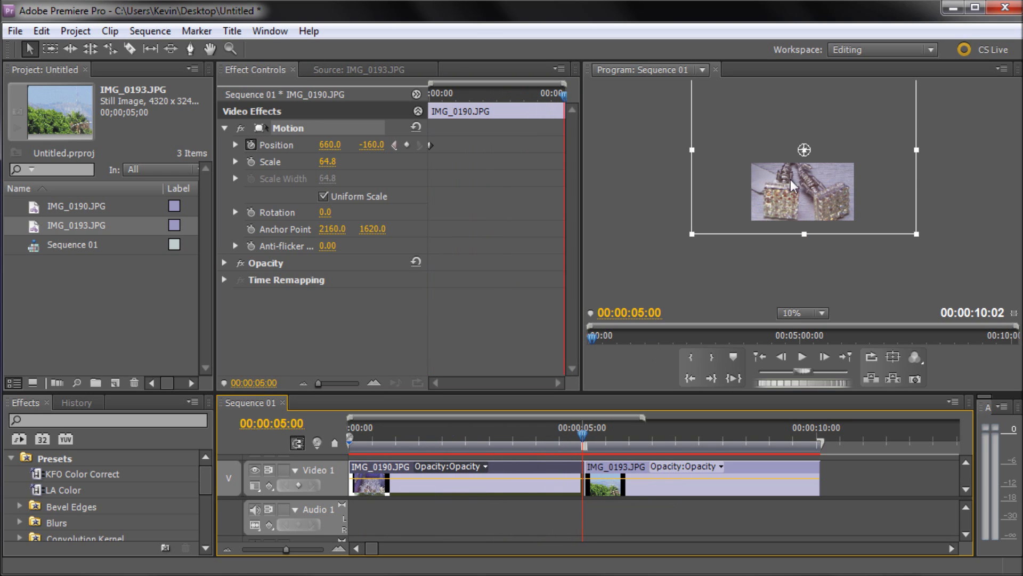
left_click_drag(774, 177, 822, 209)
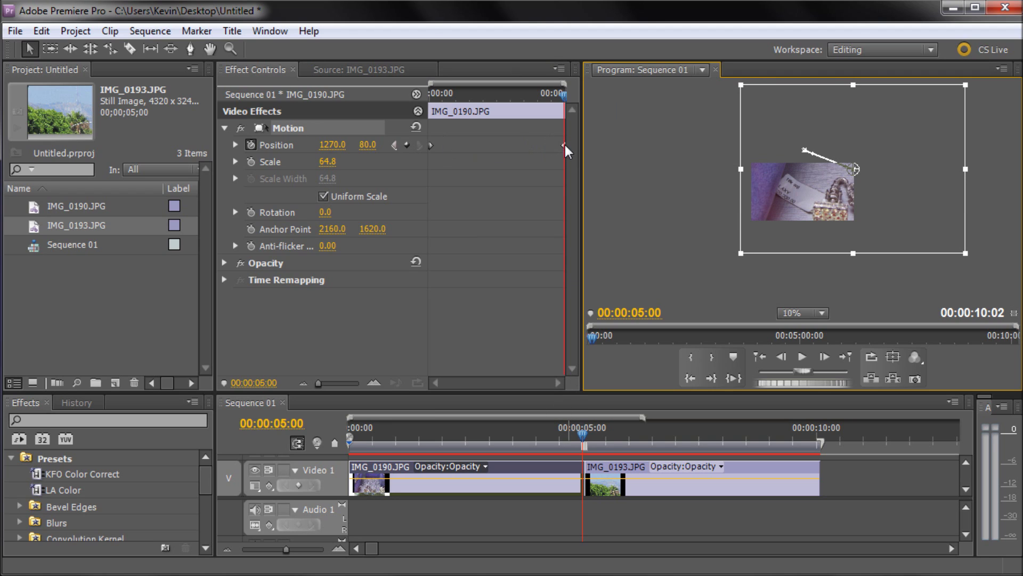
left_click_drag(582, 443, 540, 459)
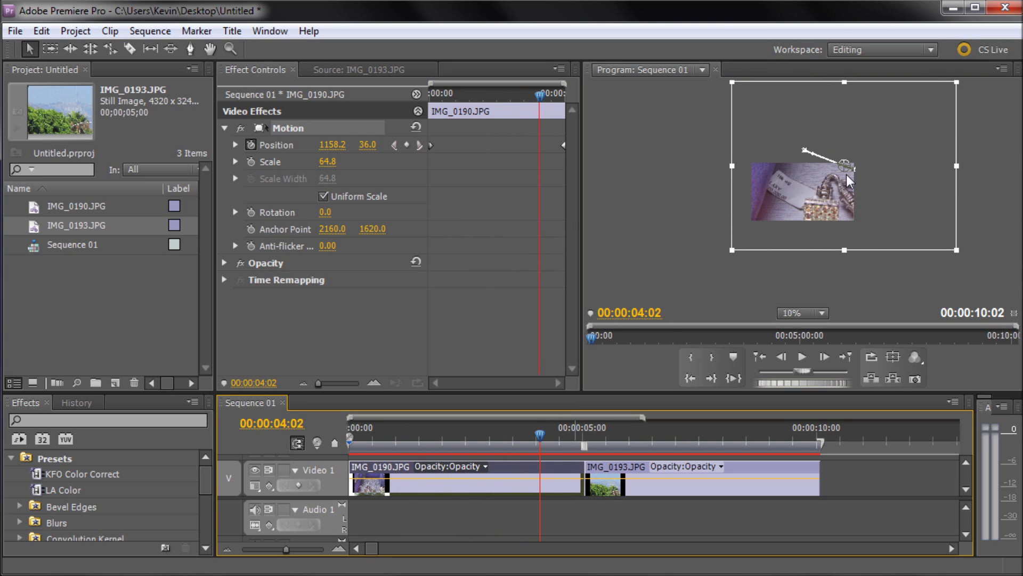
Select the IMG_0193.JPG clip at its start, scale it to about 62% and place it at about 1030, 120.
left_click(537, 436)
left_click_drag(537, 435, 585, 476)
left_click(645, 491)
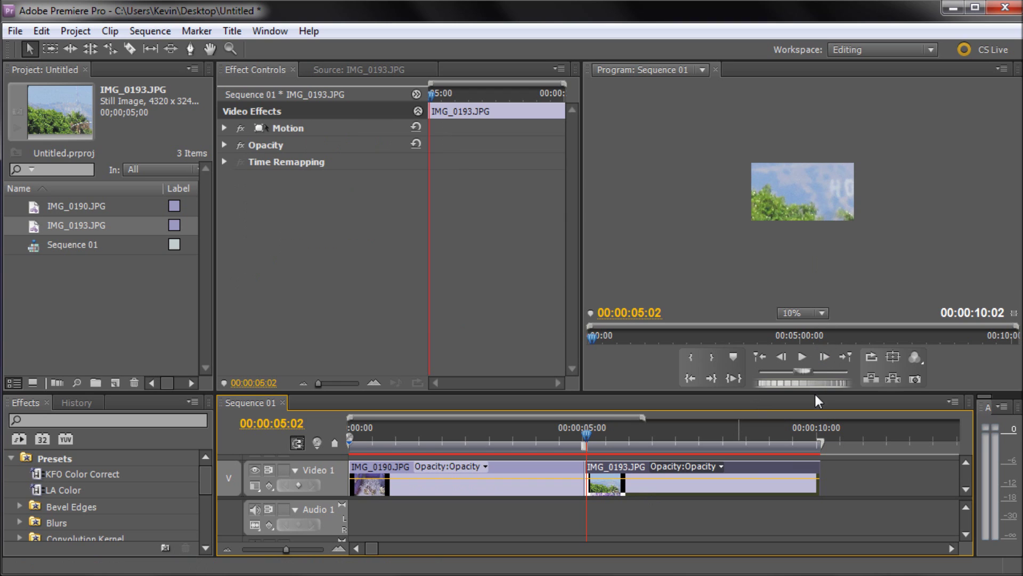
left_click_drag(815, 392, 819, 468)
left_click(833, 235)
left_click_drag(976, 357, 912, 312)
left_click_drag(793, 279, 823, 256)
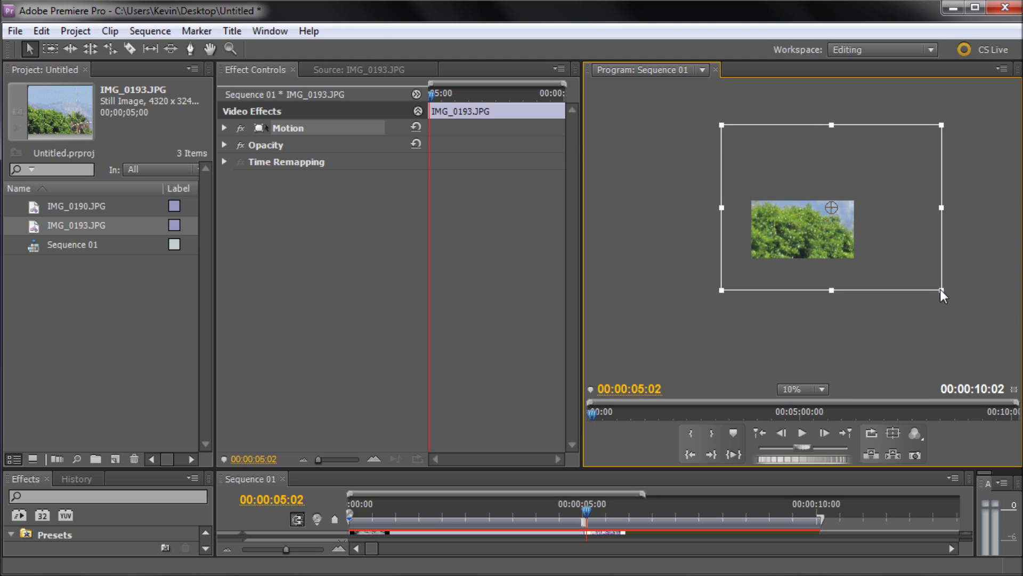
left_click_drag(940, 289, 937, 286)
left_click_drag(839, 264, 840, 265)
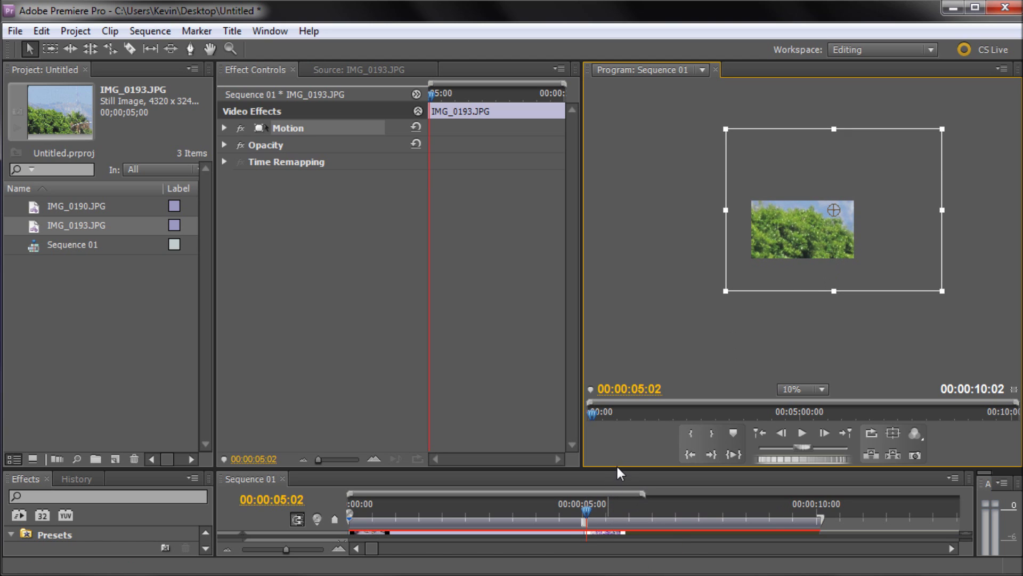
Keyframe IMG_0193.JPG's Position from 1030, 120 at 00:00:05:01 to about 170, 280 at 00:00:10:01.
left_click_drag(617, 467, 613, 391)
left_click_drag(588, 431, 587, 431)
left_click(225, 128)
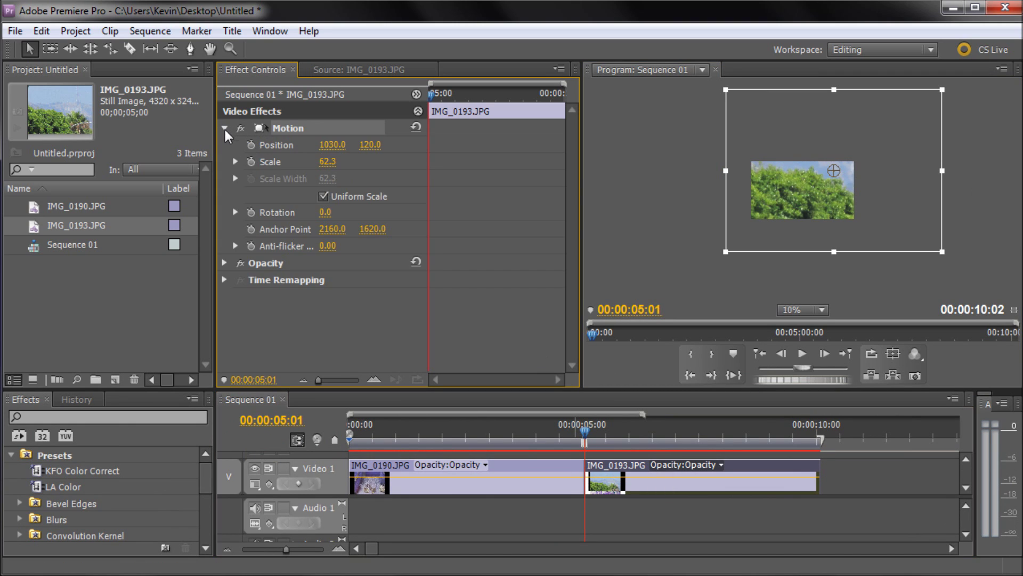
left_click(251, 145)
left_click_drag(586, 430, 819, 438)
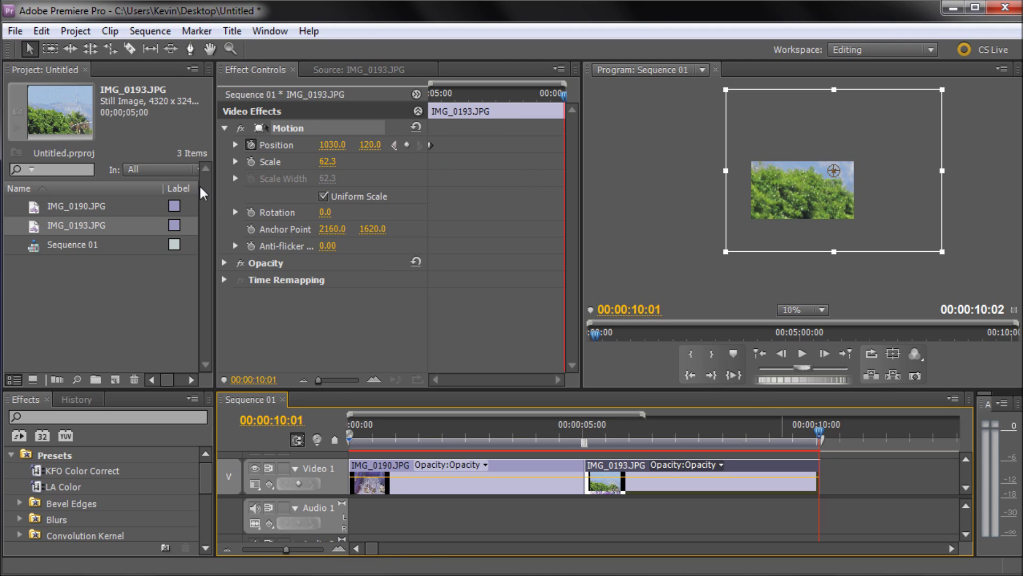
left_click_drag(819, 206, 750, 219)
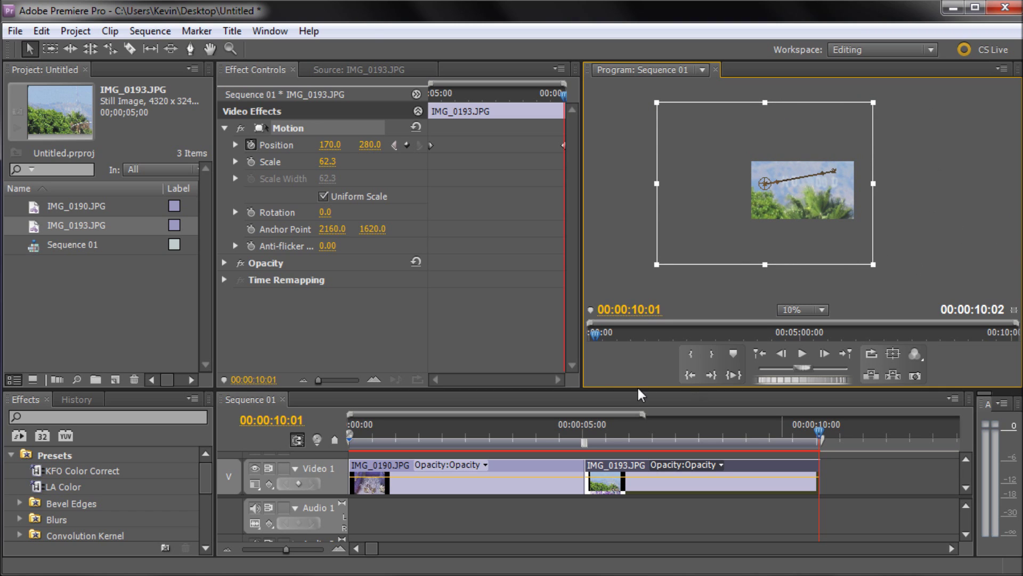
Play the sequence from the beginning in a maximized Program monitor at 50% zoom.
left_click_drag(820, 438, 357, 451)
left_click(683, 206)
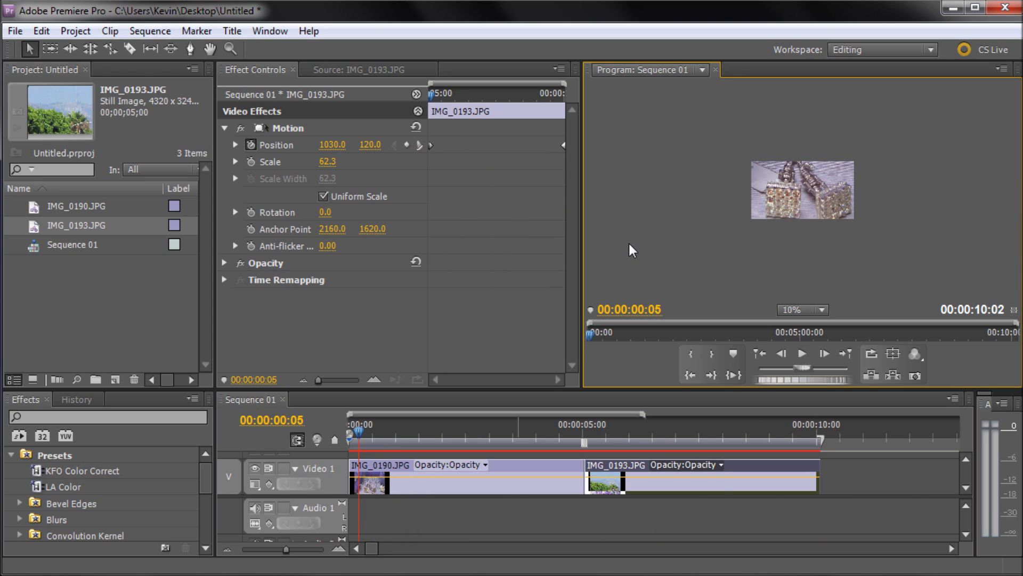
key("grave")
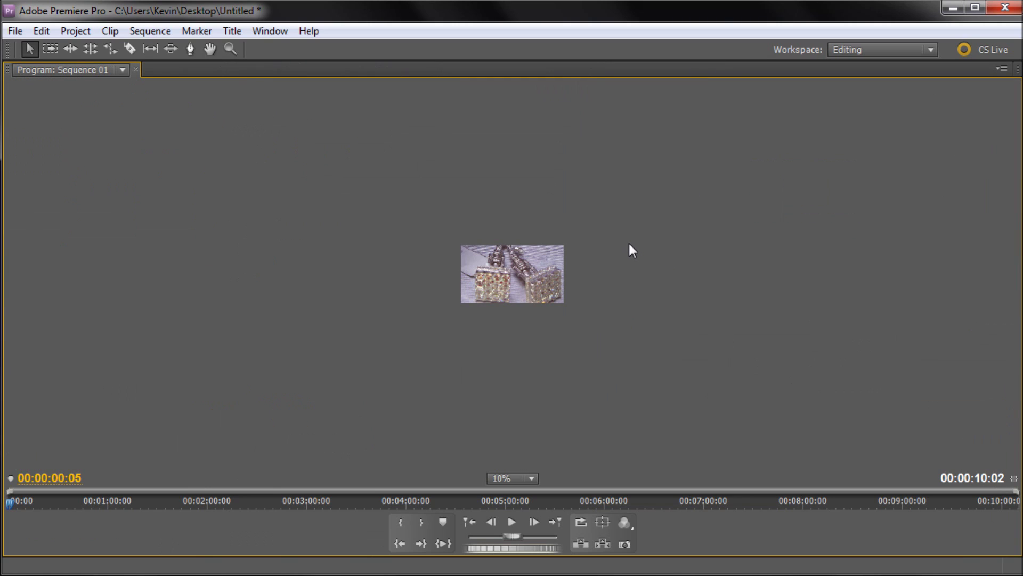
left_click(531, 477)
left_click(534, 551)
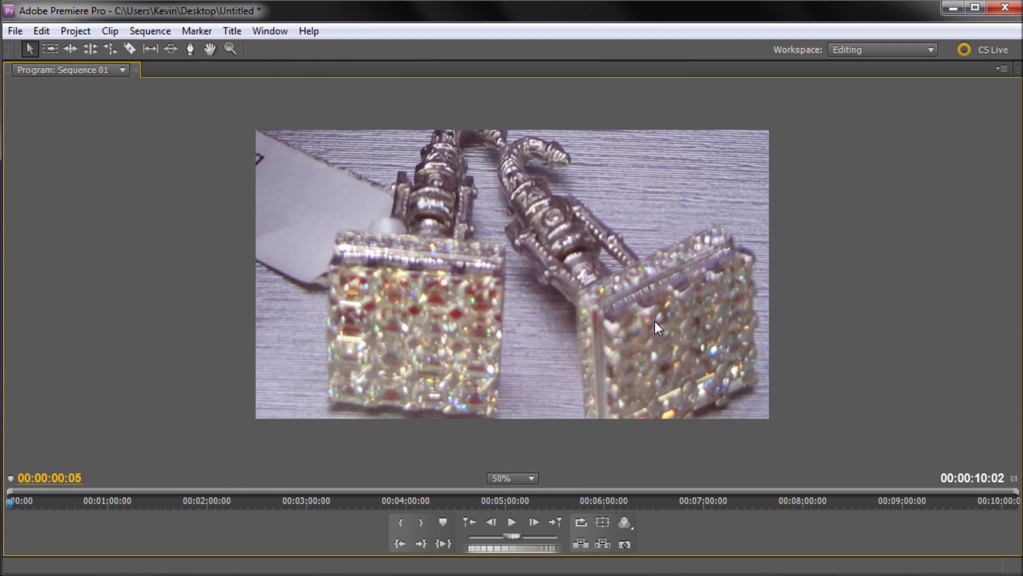
left_click(9, 501)
key("space")
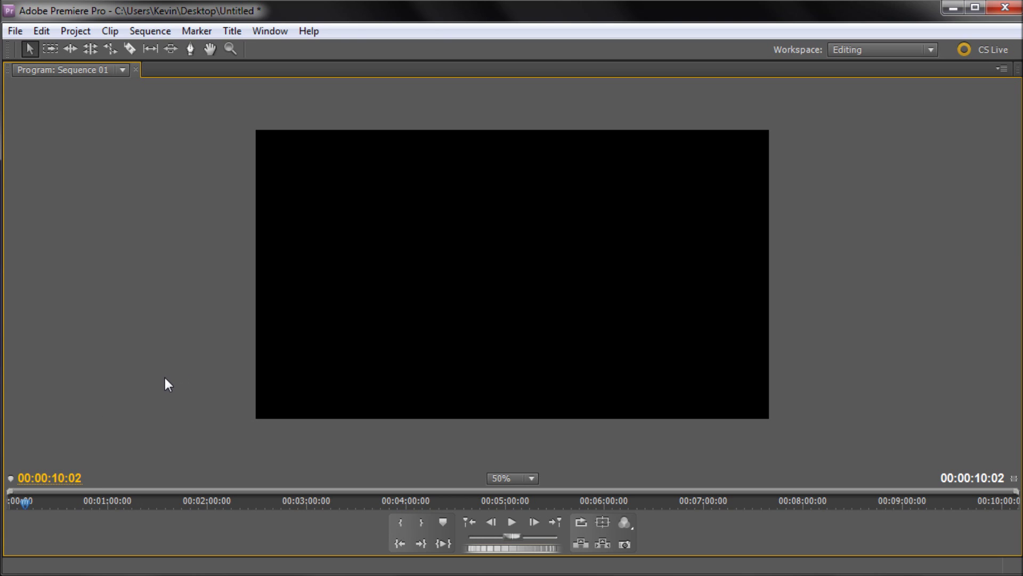
Restore the full workspace and scrub the timeline to review the pans across both images.
key("grave")
left_click_drag(817, 434, 598, 489)
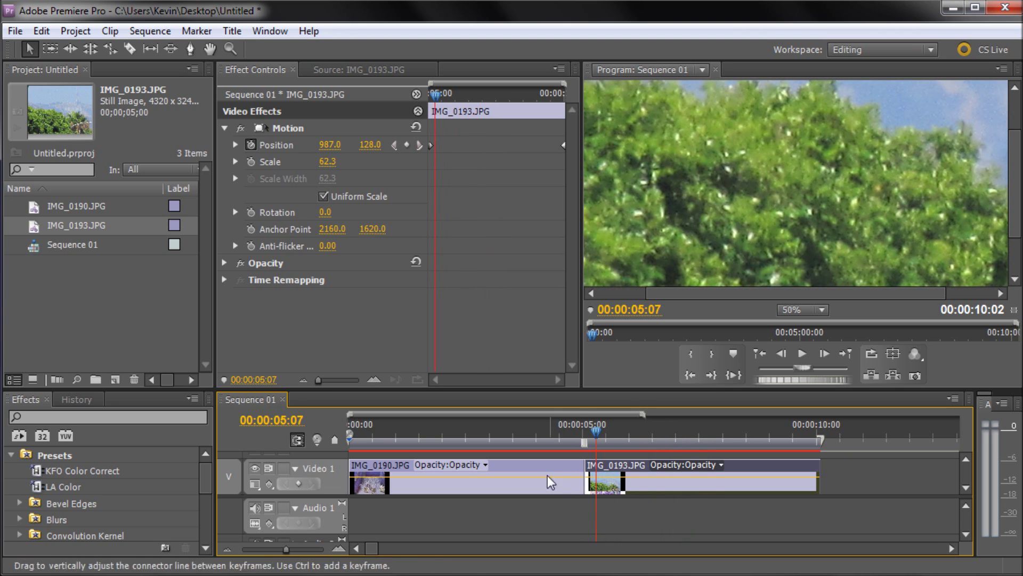
left_click_drag(605, 433, 576, 463)
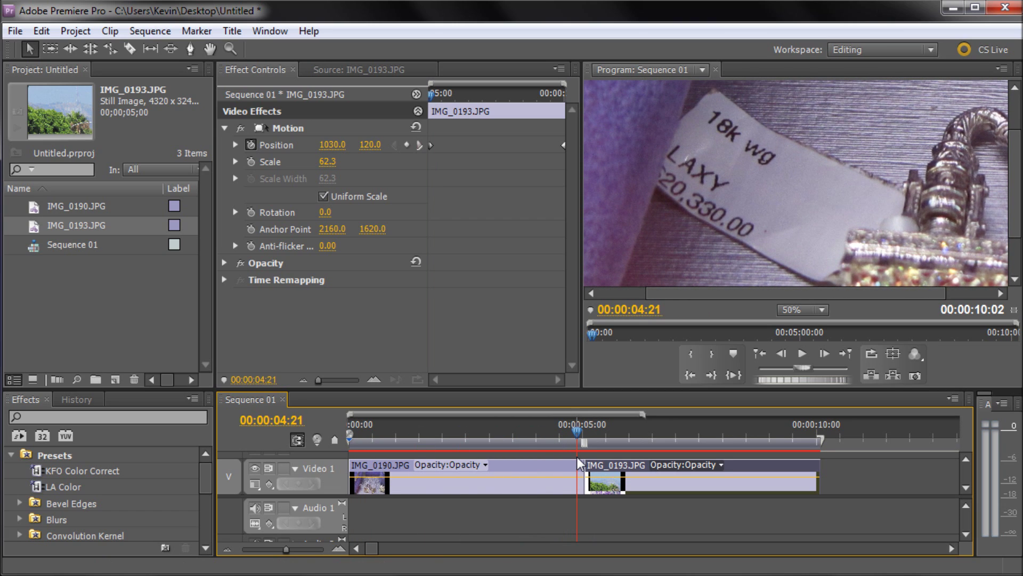
left_click(232, 32)
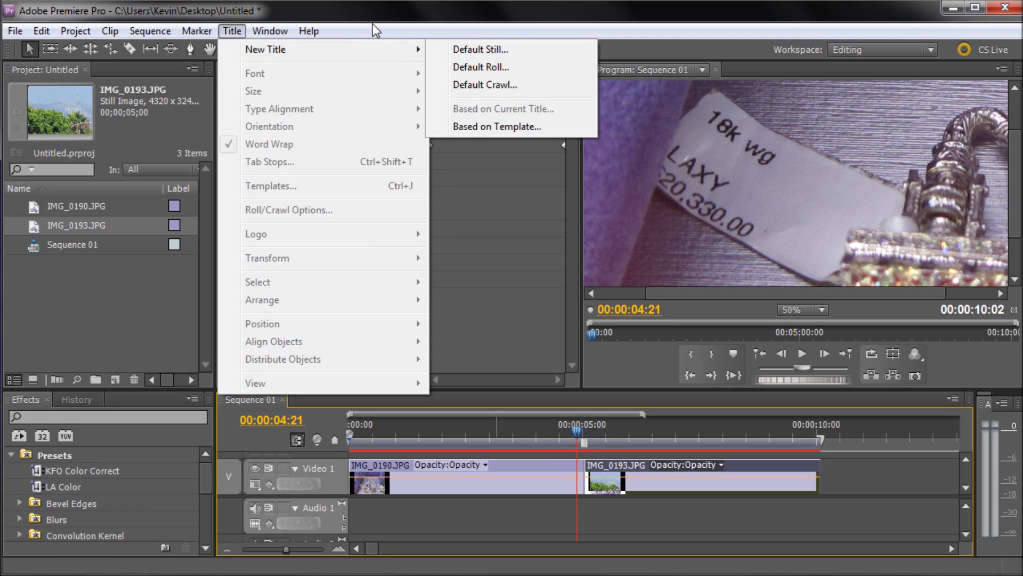
left_click(373, 23)
left_click_drag(567, 437, 523, 495)
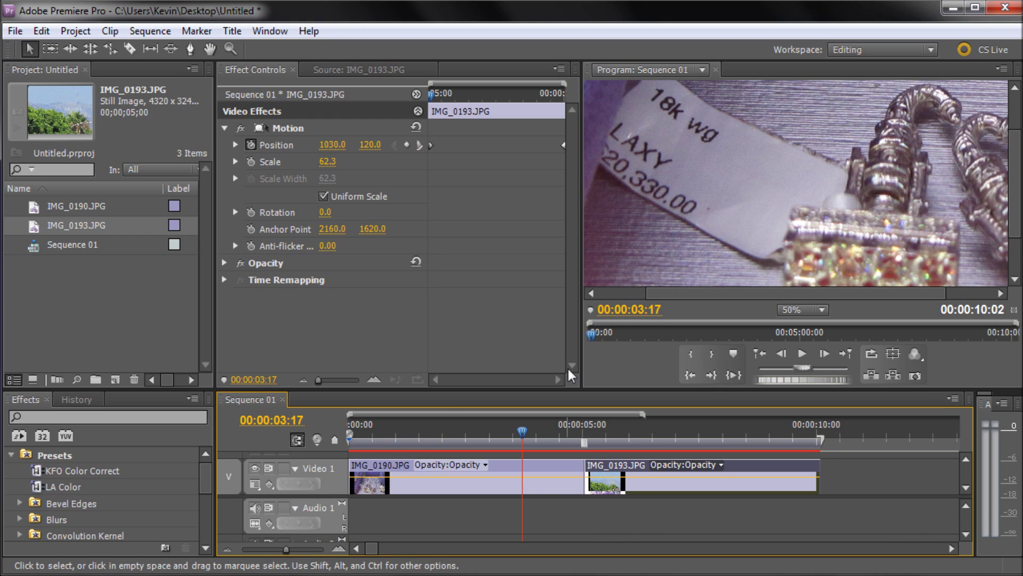
left_click_drag(519, 431, 694, 476)
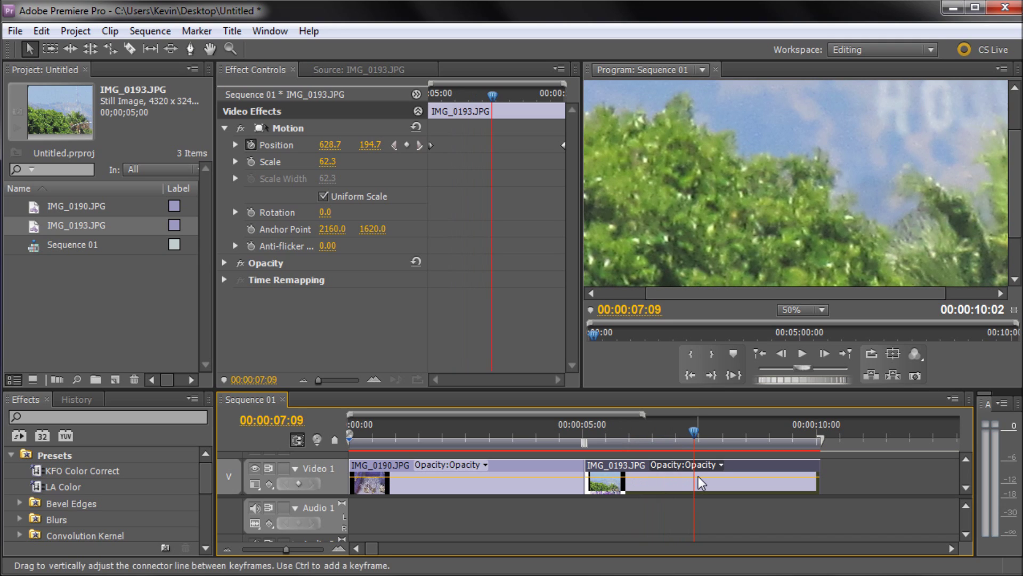